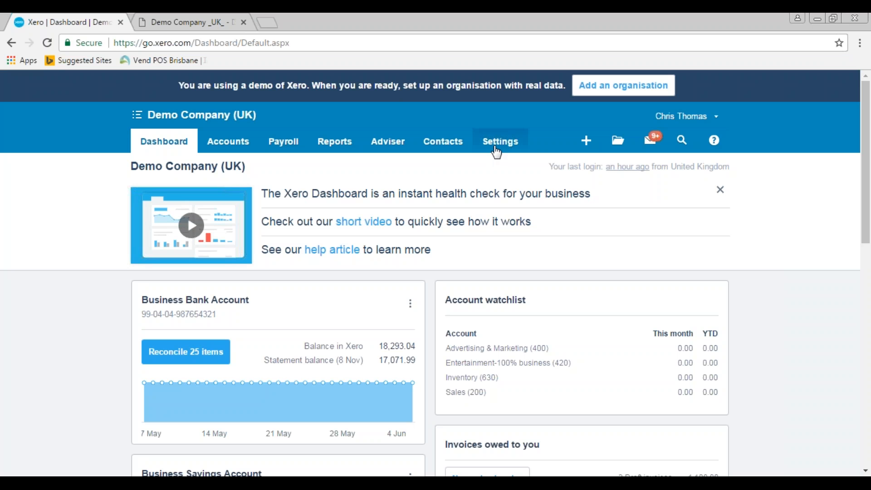
Step: View the organisation's Users list via General Settings, then bring up the Reports menu
click(500, 140)
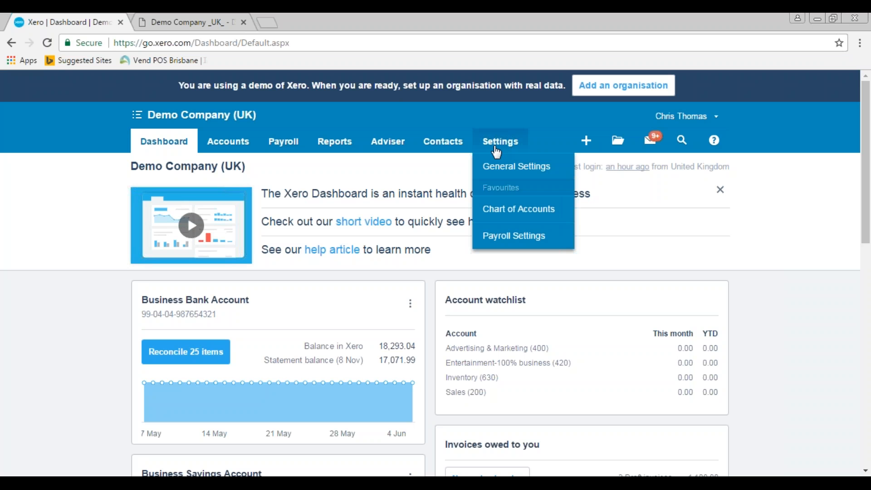
click(503, 167)
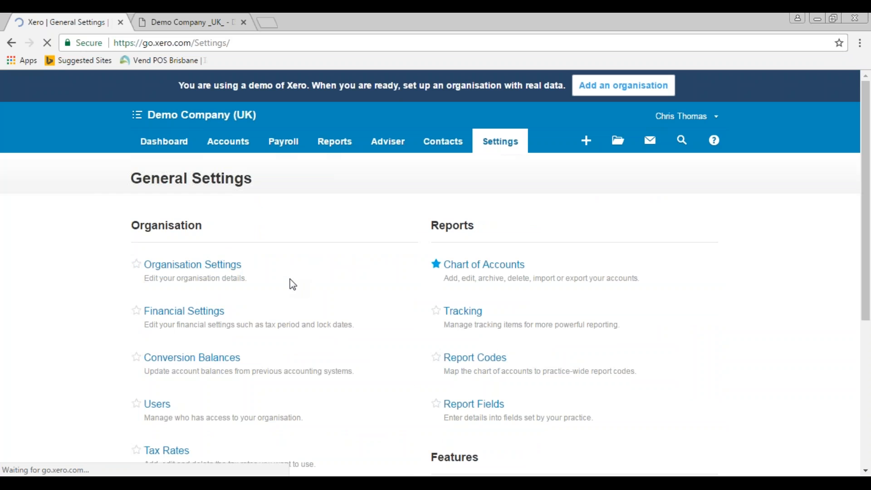
click(157, 404)
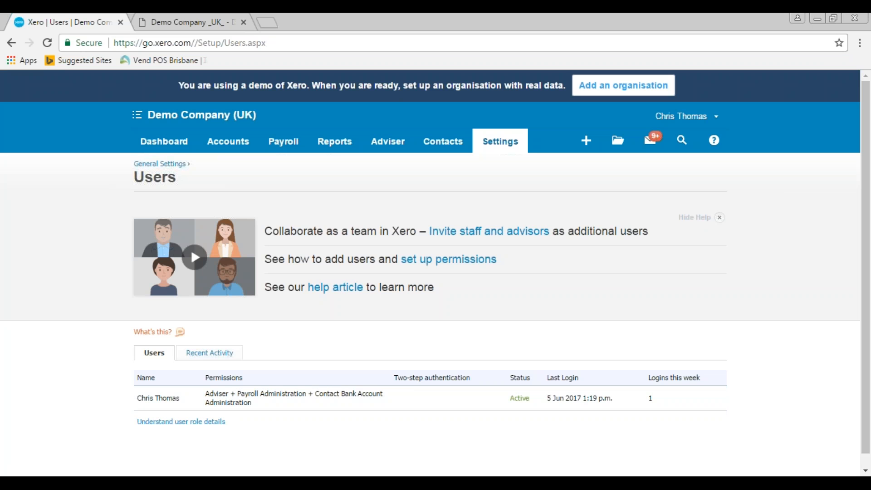
click(336, 141)
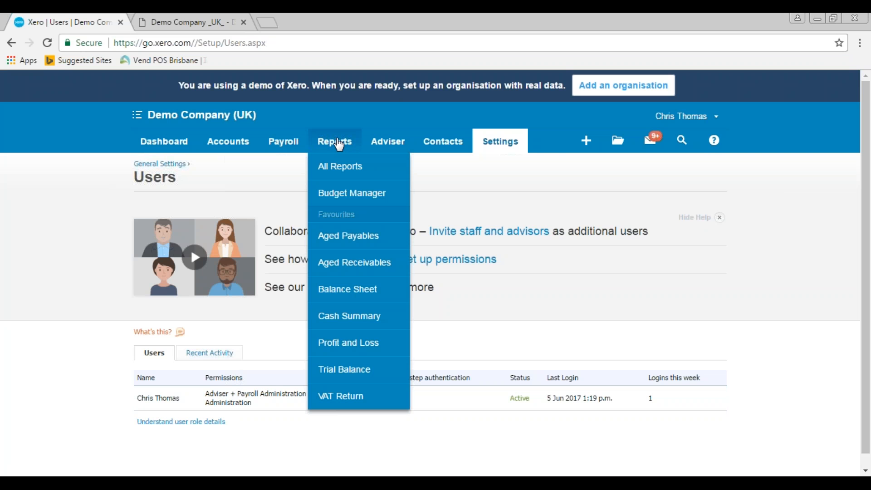
Step: Review the Balance Sheet report for Demo Company (UK) down to the equity totals
click(344, 288)
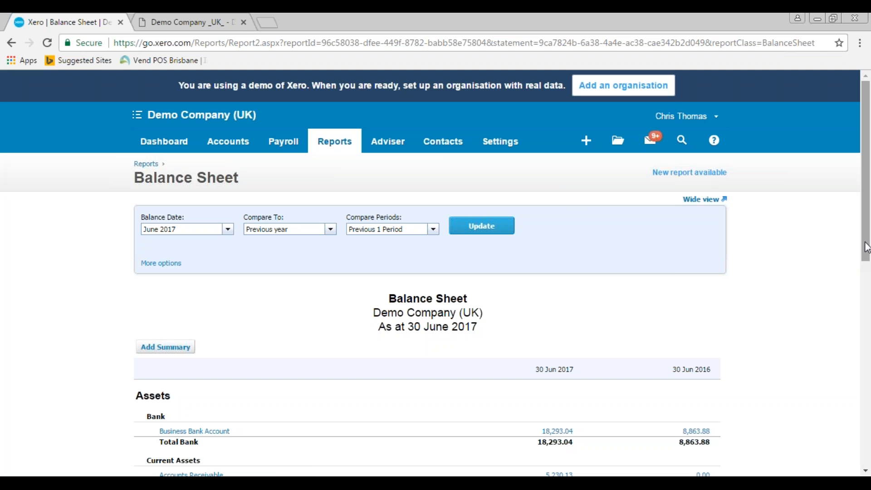
drag(865, 246, 865, 248)
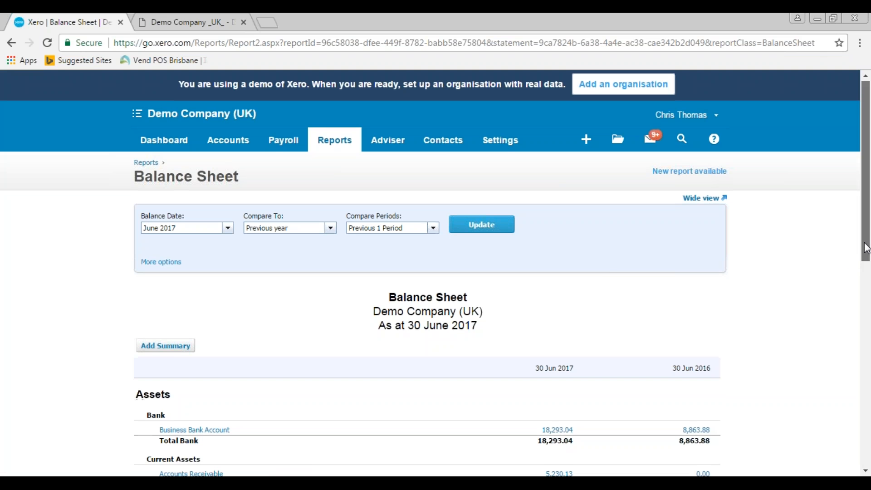
drag(866, 246, 861, 454)
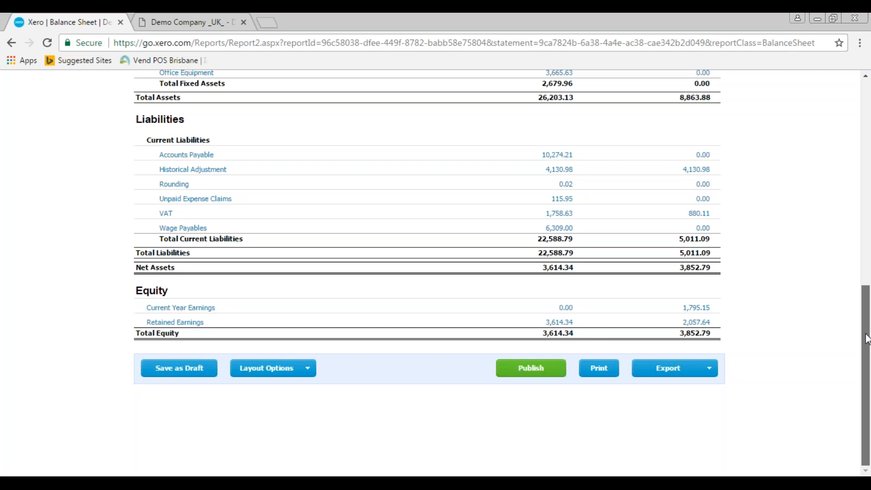
drag(865, 337, 865, 102)
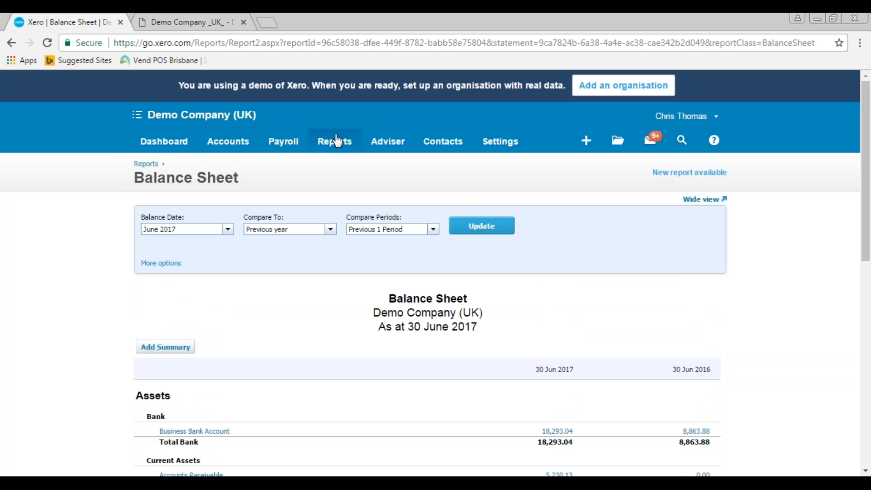
click(336, 141)
Step: Open the Dividend Voucher report under One Accounting Ltd's Adviser templates
click(331, 166)
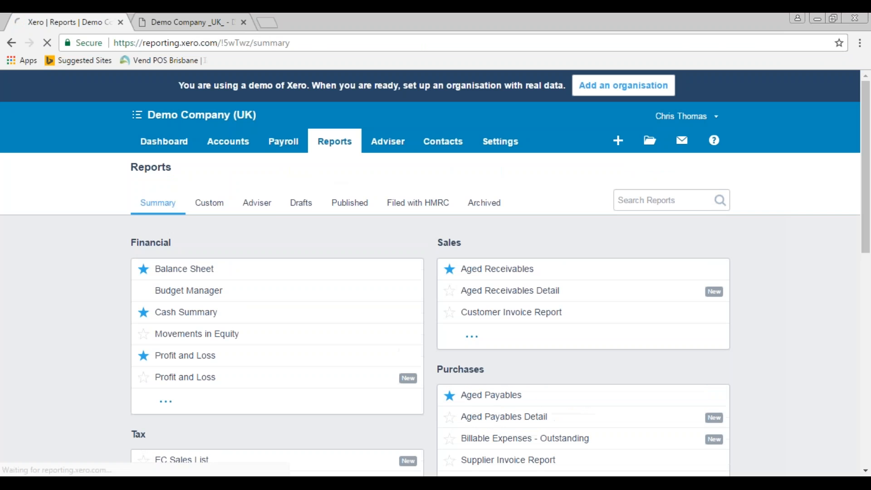
click(257, 203)
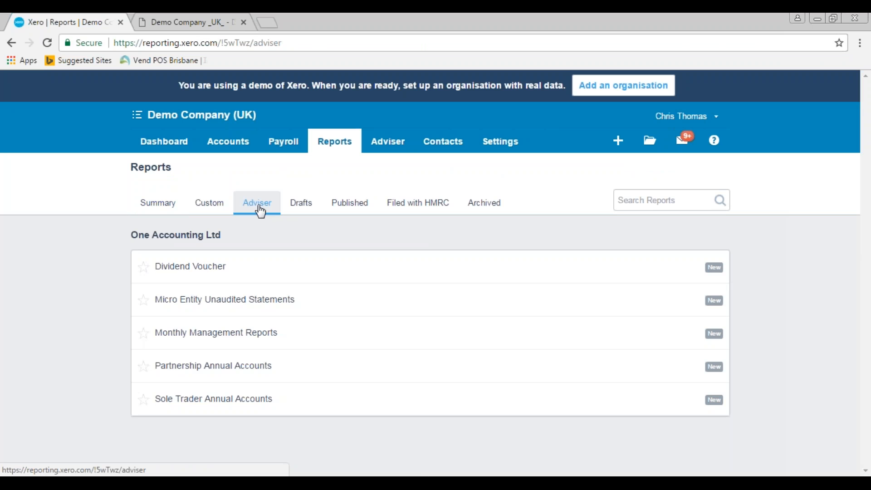
click(199, 271)
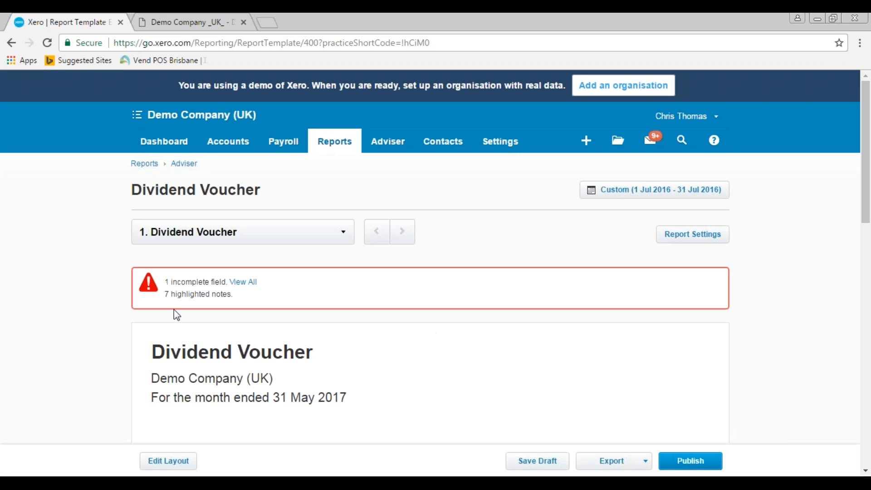
drag(865, 207, 862, 321)
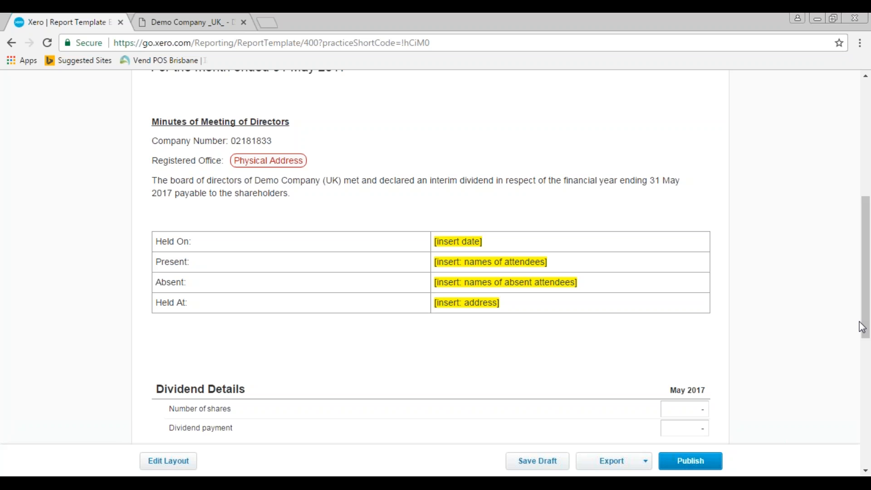
mouse_move(430, 204)
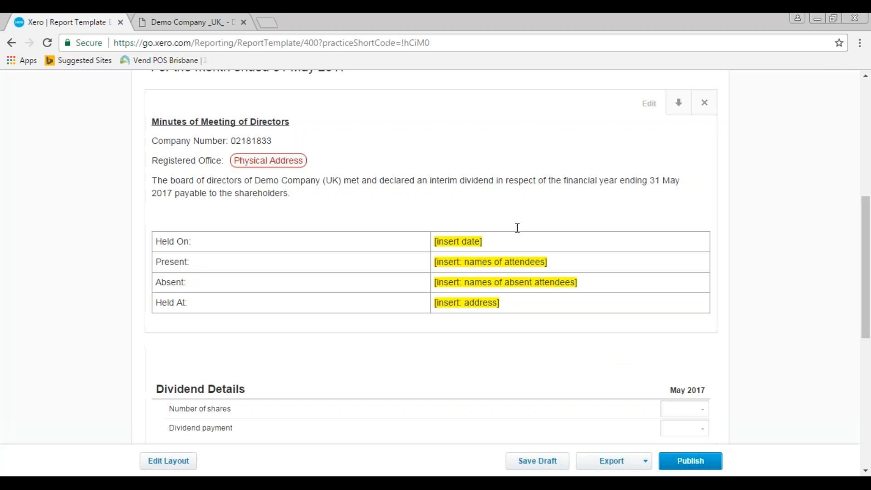
click(508, 241)
Step: Enter the 5th June 2017 meeting date and the present attendees' names in the minutes table
double_click(507, 241)
key(BackSpace)
key(BackSpace)
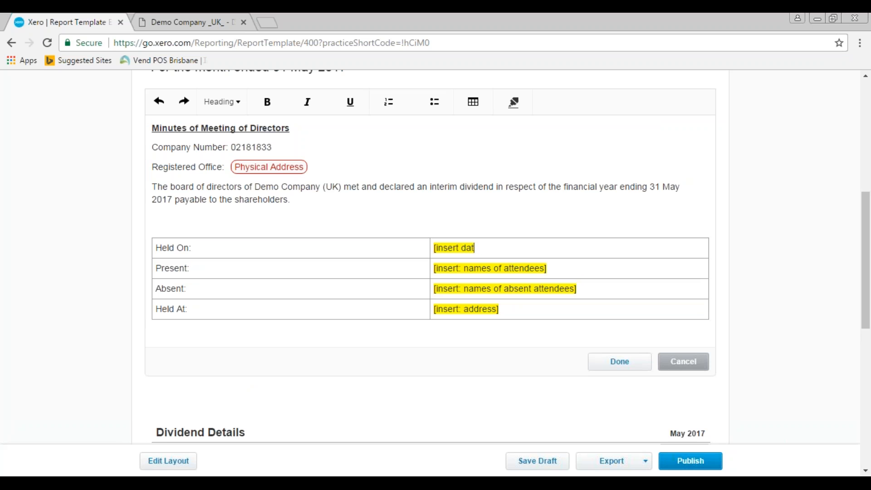
key(BackSpace)
key(BackSpace)
key(BackSpace)
key(BackSpace)
key(BackSpace)
key(BackSpace)
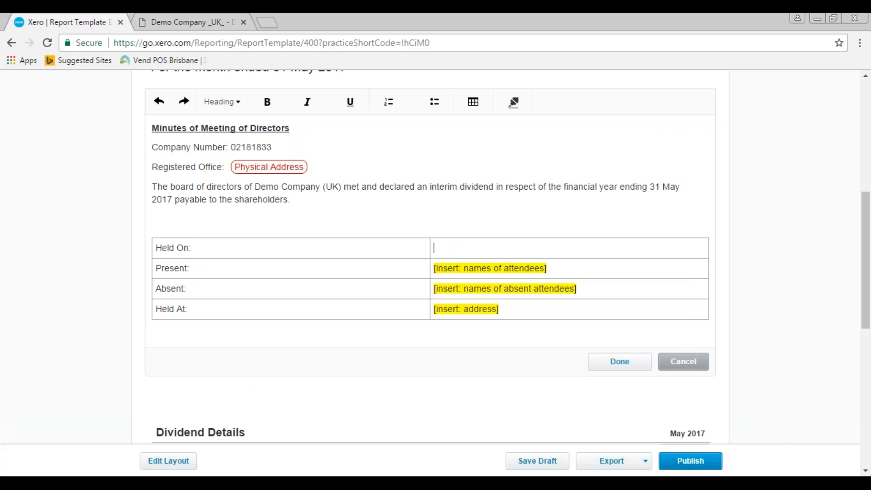
text(5th Ju)
text(ne 2017)
click(546, 268)
key(BackSpace)
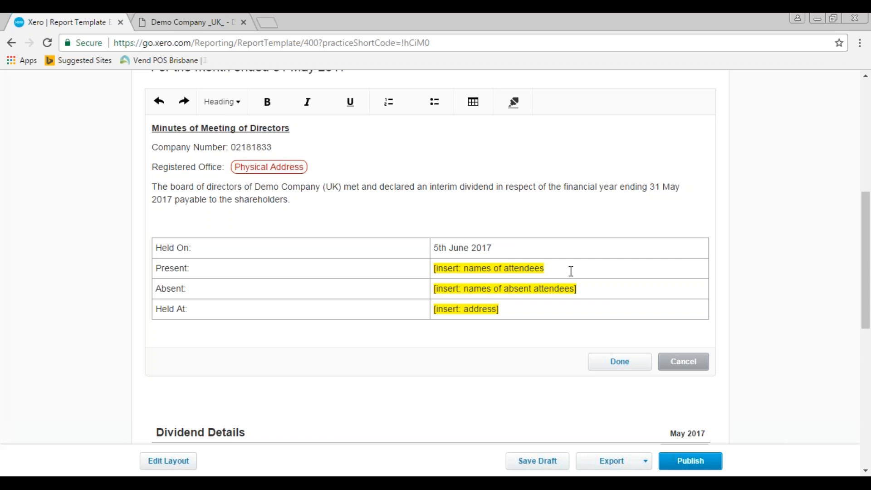
key(BackSpace)
key(BackSpace)
key(BackSpace)
key(BackSpace)
key(BackSpace)
key(BackSpace)
key(BackSpace)
key(BackSpace)
key(BackSpace)
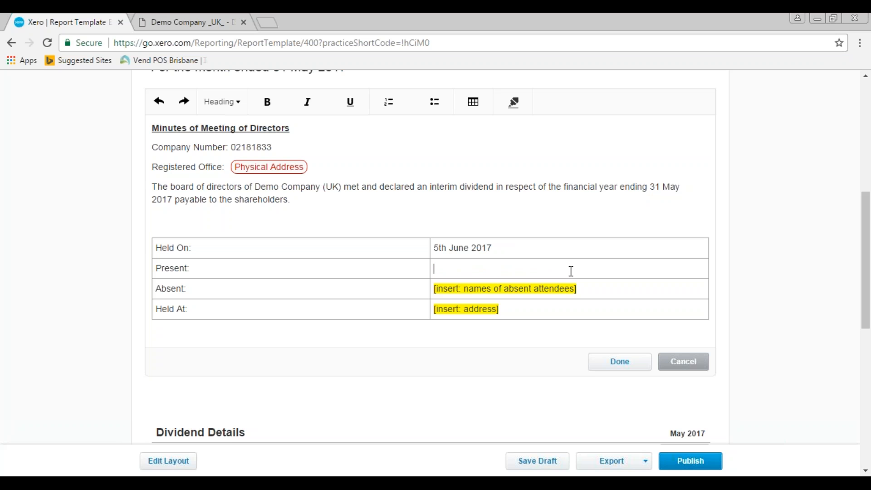
text(JOhn)
key(BackSpace)
key(BackSpace)
key(BackSpace)
text(ohn Smi)
text(th and Freg)
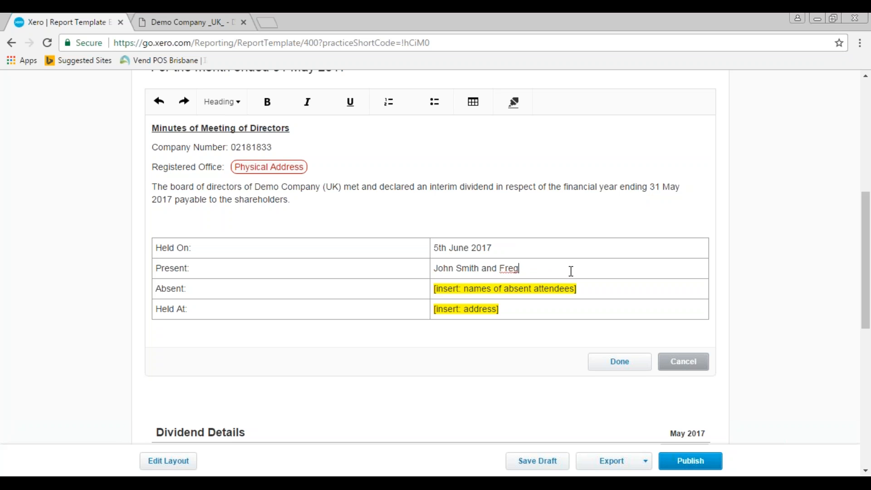
text( B)
key(BackSpace)
key(BackSpace)
key(BackSpace)
text(d B)
text(loggs)
Step: Enter the absentee name and the 2 Belford Road, Edinburgh venue address
click(586, 288)
key(BackSpace)
key(BackSpace)
key(BackSpace)
key(BackSpace)
key(BackSpace)
key(BackSpace)
key(BackSpace)
key(BackSpace)
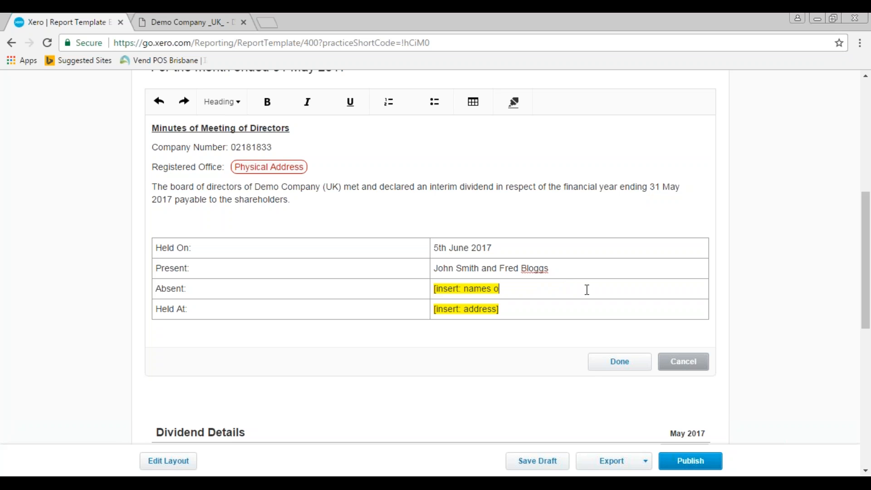
key(BackSpace)
key(BackSpace)
key(BackSpace)
key(BackSpace)
key(BackSpace)
text(Bil)
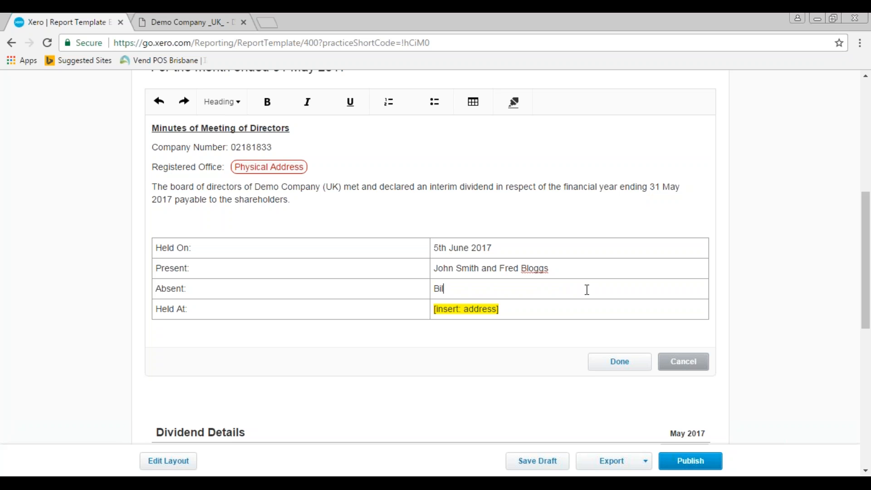
text(l Bro)
click(571, 311)
key(BackSpace)
key(BackSpace)
key(BackSpace)
key(BackSpace)
key(BackSpace)
key(BackSpace)
key(BackSpace)
key(BackSpace)
key(BackSpace)
key(BackSpace)
key(BackSpace)
text(2 )
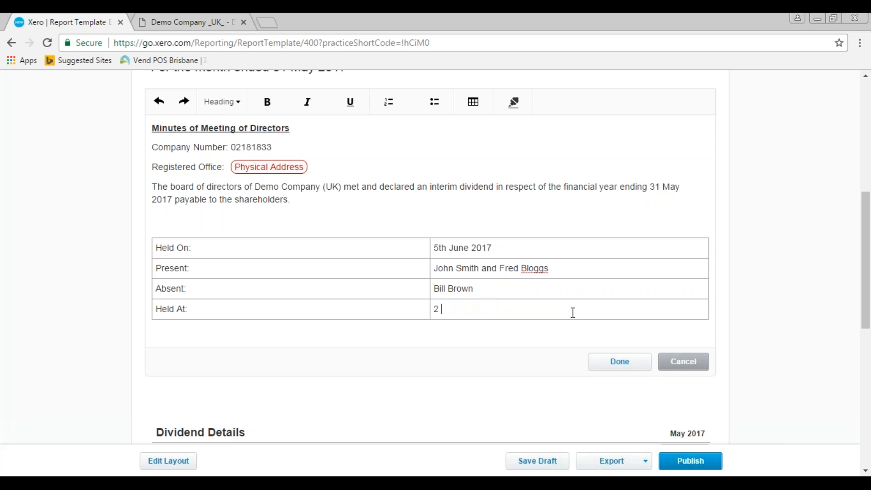
text(Belford )
text(Road)
text(, Edinbu)
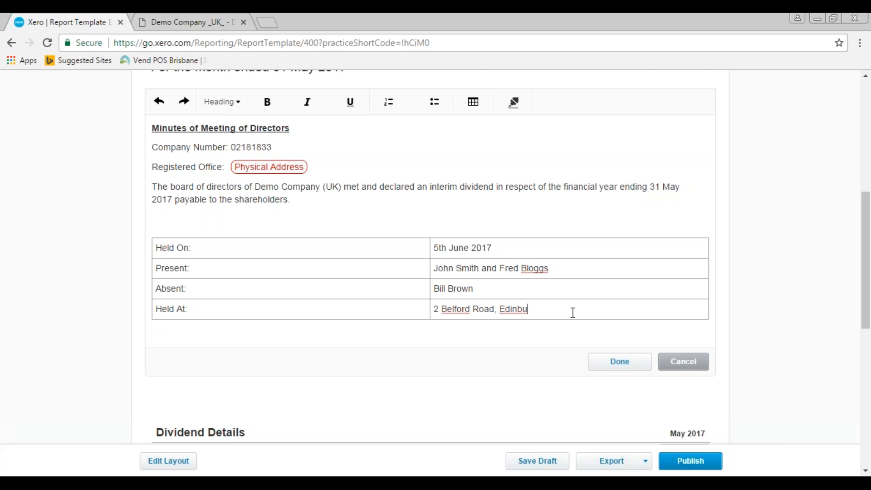
text(rgh)
Step: Close the minutes editor and enter 50 shares and a 1000 dividend payment in Dividend Details
click(619, 360)
mouse_move(431, 398)
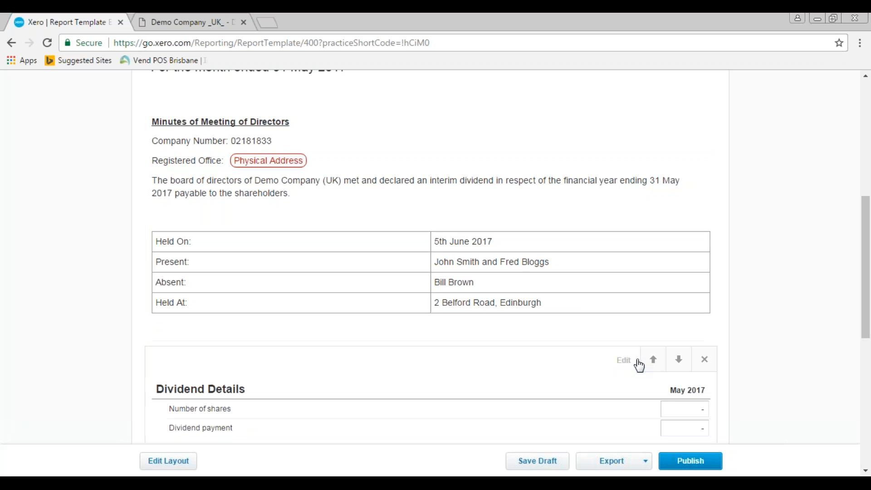
drag(865, 275, 866, 344)
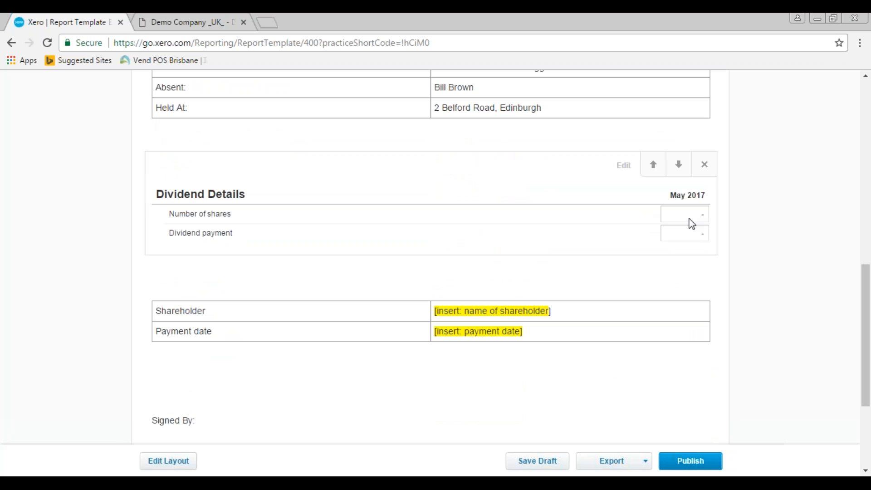
click(702, 217)
text(50)
click(687, 234)
text(10)
text(00)
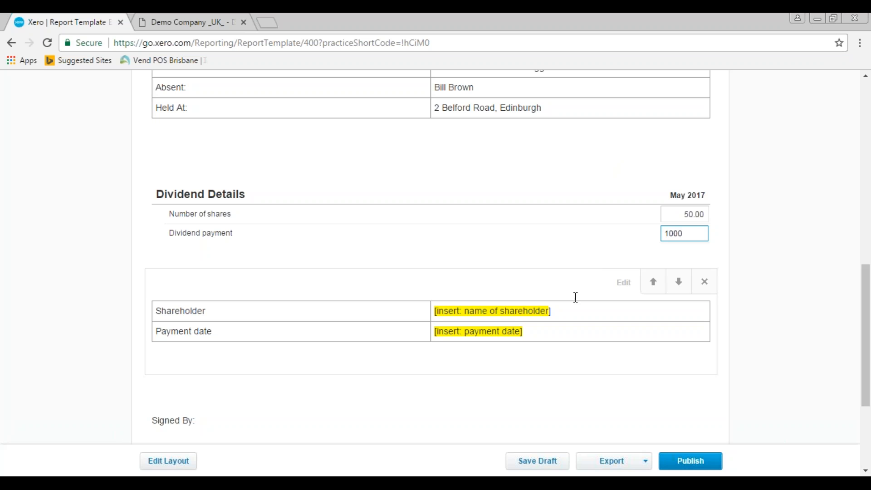
Step: Set the shareholder to John Smith and the payment date to 5th June 2017
click(574, 311)
key(BackSpace)
key(BackSpace)
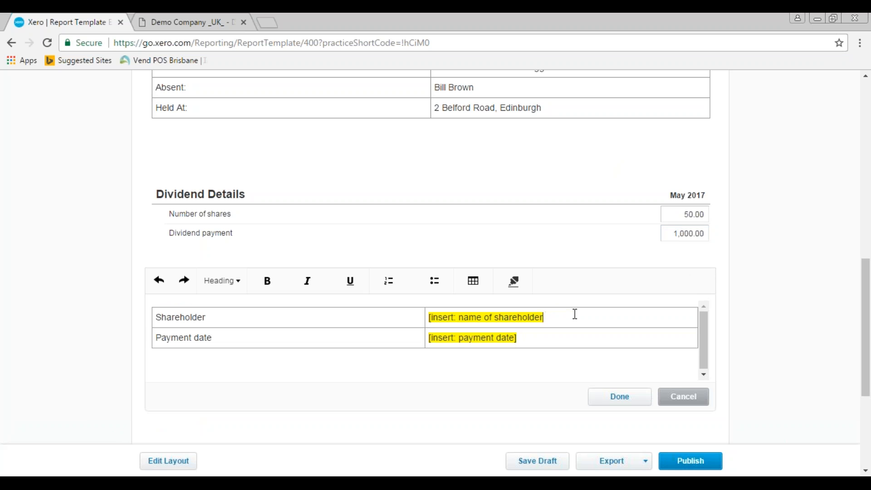
key(BackSpace)
key(BackSpace)
key(BackSpace)
key(BackSpace)
key(BackSpace)
key(BackSpace)
key(BackSpace)
key(BackSpace)
key(BackSpace)
key(BackSpace)
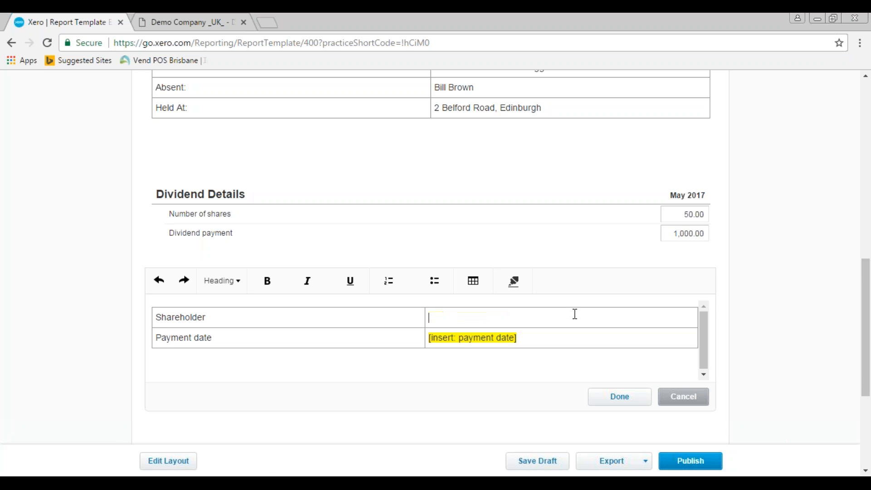
key(BackSpace)
text(John S)
text(mith)
key(BackSpace)
key(BackSpace)
key(BackSpace)
key(BackSpace)
key(BackSpace)
key(BackSpace)
key(BackSpace)
key(BackSpace)
key(BackSpace)
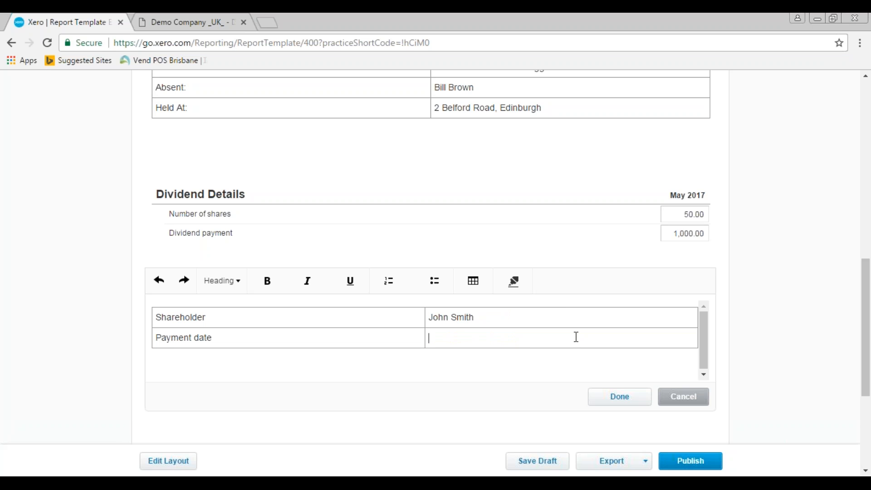
text(5thJUne)
key(BackSpace)
key(BackSpace)
key(BackSpace)
text(une 2017)
click(620, 396)
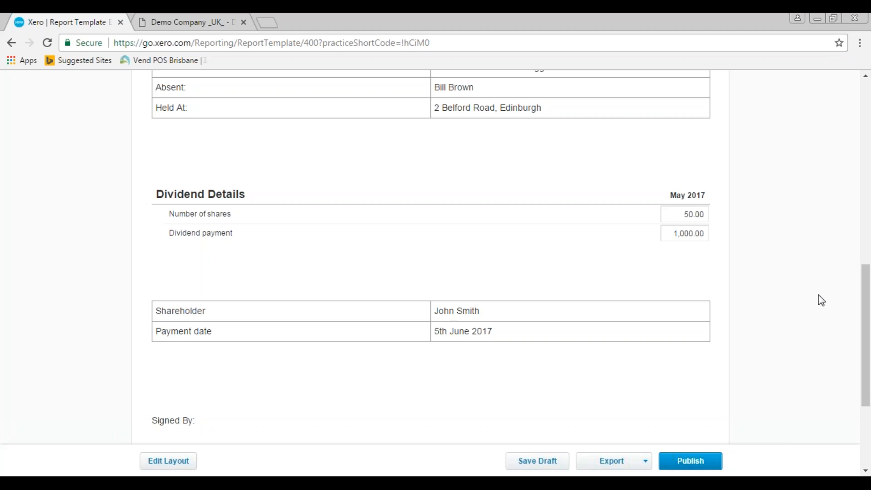
drag(865, 327, 865, 372)
mouse_move(430, 344)
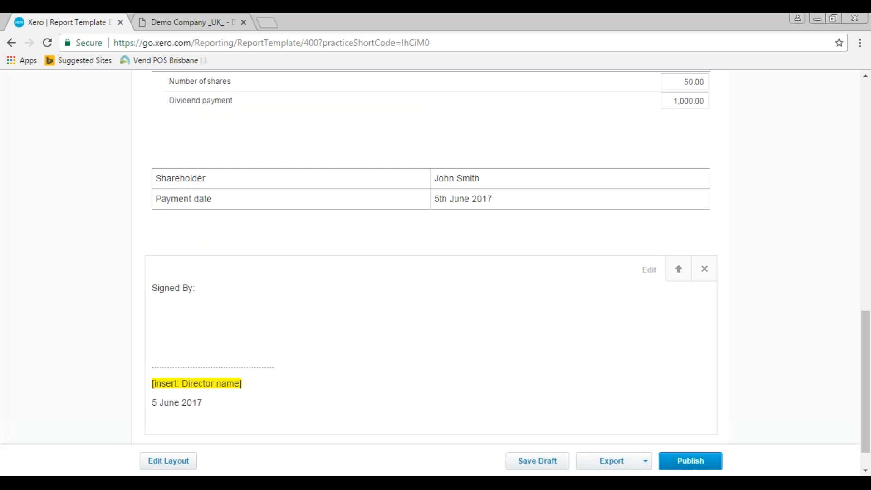
Step: Name Fred Bloggs as the signing director and save the voucher as a draft
click(272, 381)
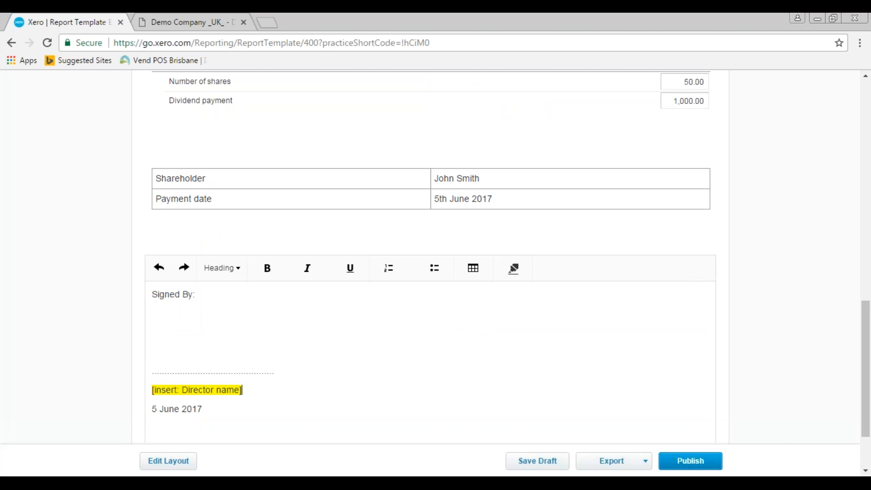
key(BackSpace)
key(BackSpace)
key(BackSpace)
key(BackSpace)
key(BackSpace)
key(BackSpace)
key(BackSpace)
key(BackSpace)
key(BackSpace)
key(BackSpace)
key(BackSpace)
key(BackSpace)
key(BackSpace)
key(BackSpace)
key(BackSpace)
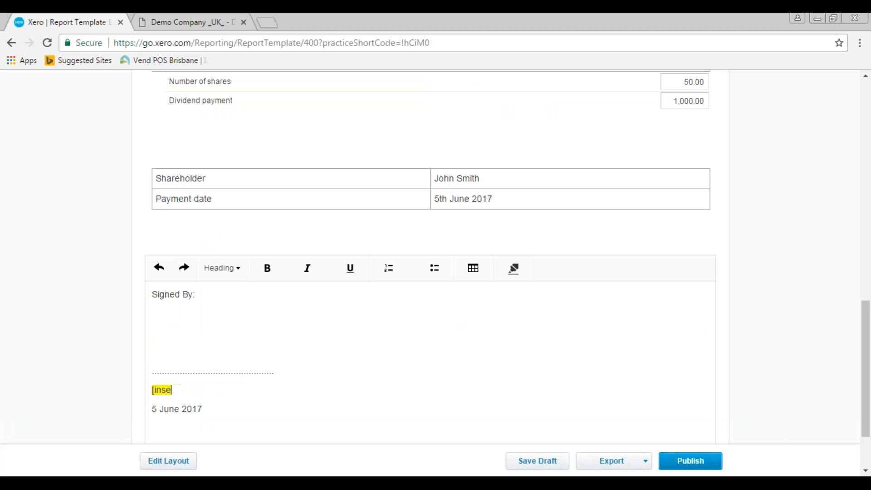
key(BackSpace)
key(BackSpace)
key(BackSpace)
key(BackSpace)
key(BackSpace)
key(BackSpace)
text(F)
text(red)
text(Blo)
text(ggs)
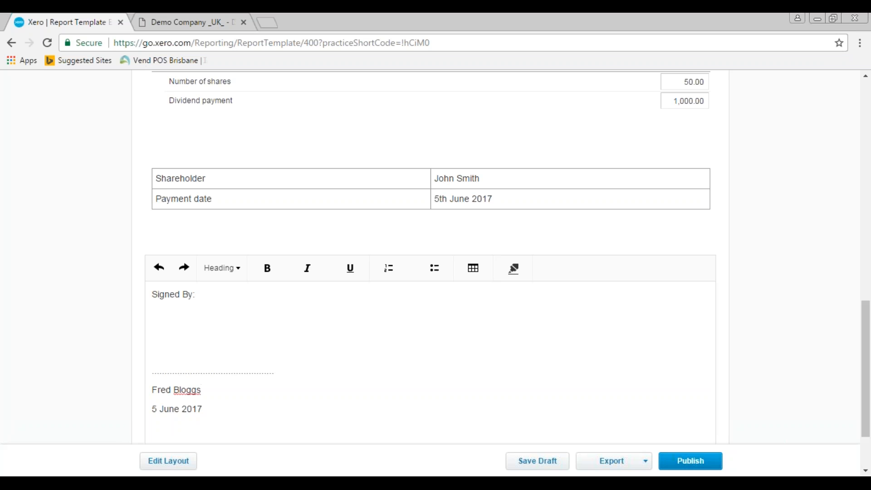
click(537, 461)
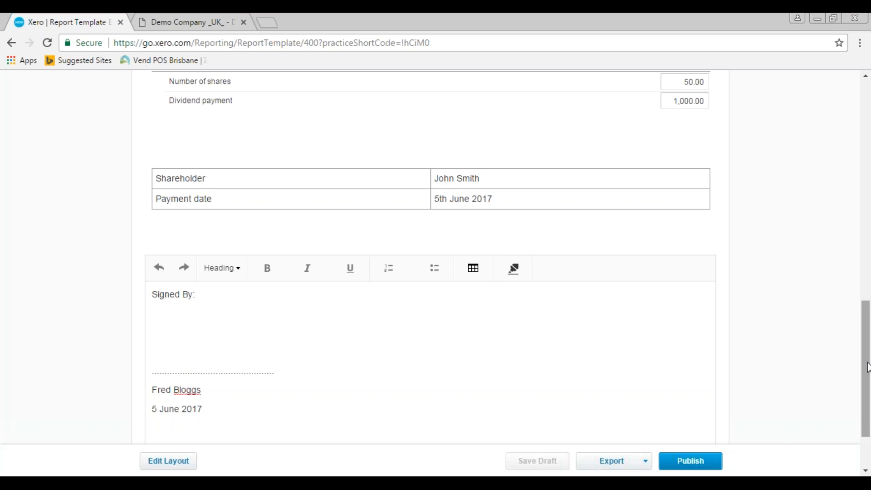
drag(865, 367, 865, 408)
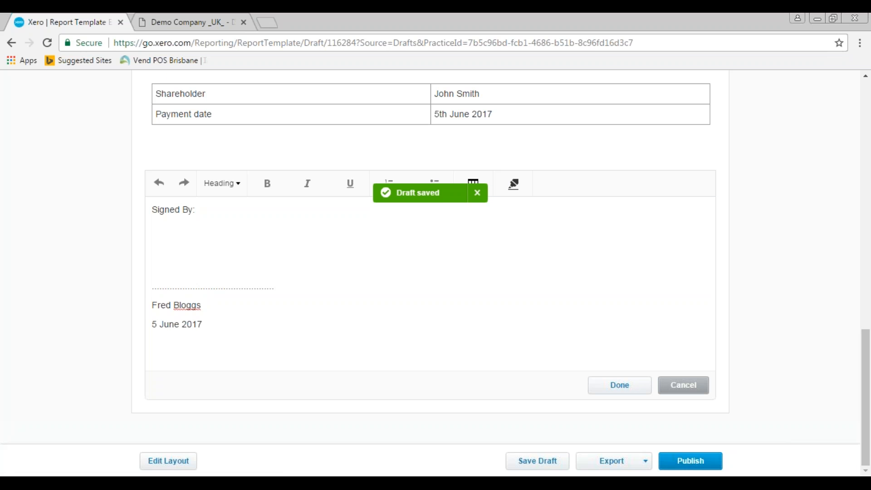
Step: Export the Dividend Voucher via Print PDF and open the downloaded three-page PDF
click(619, 385)
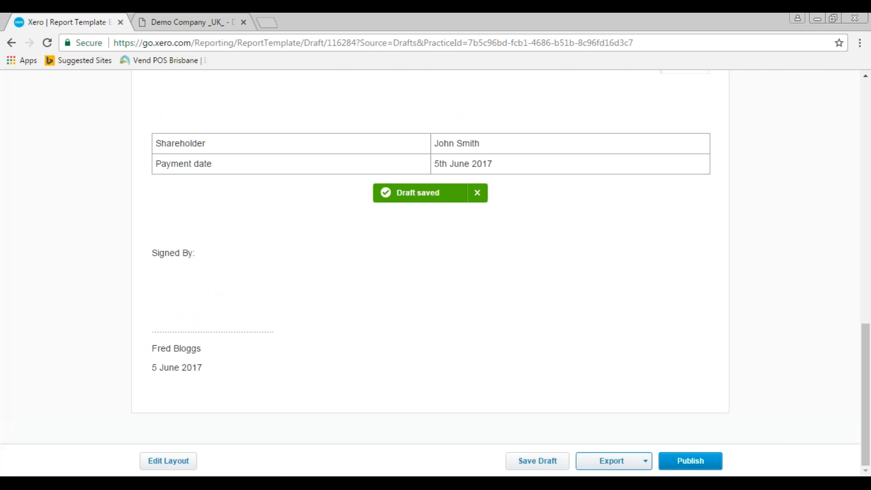
click(644, 461)
click(598, 388)
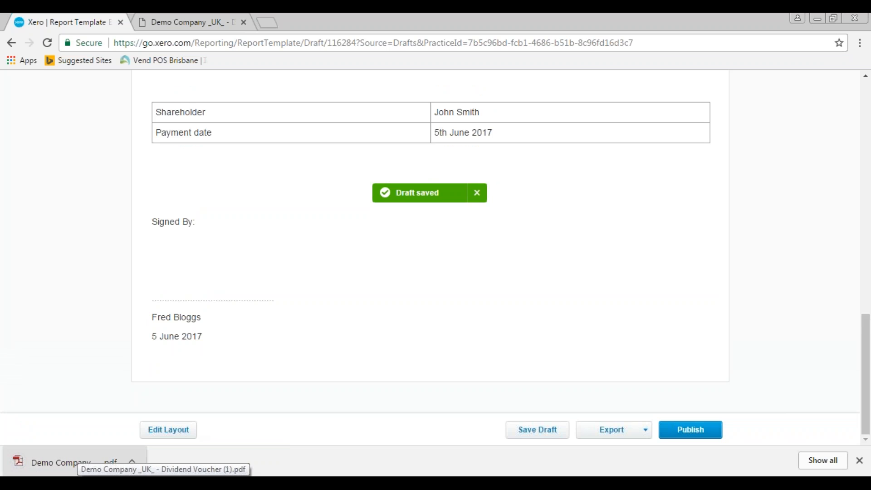
click(55, 462)
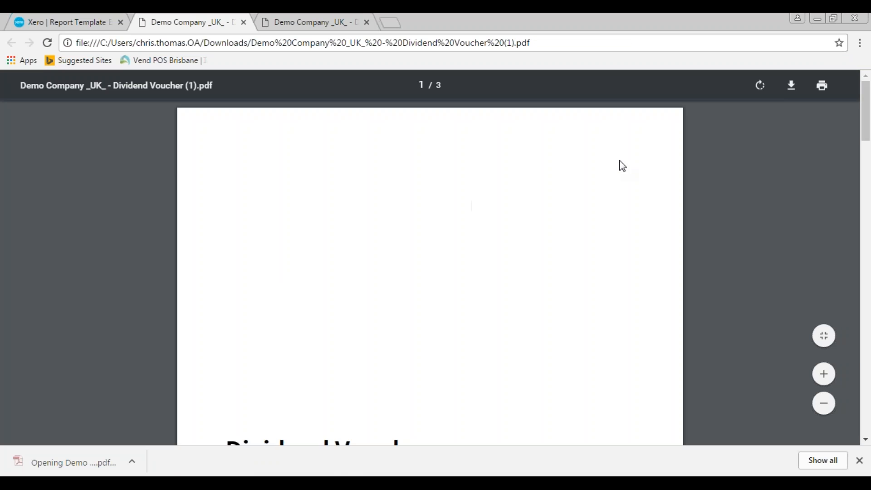
drag(864, 109, 855, 387)
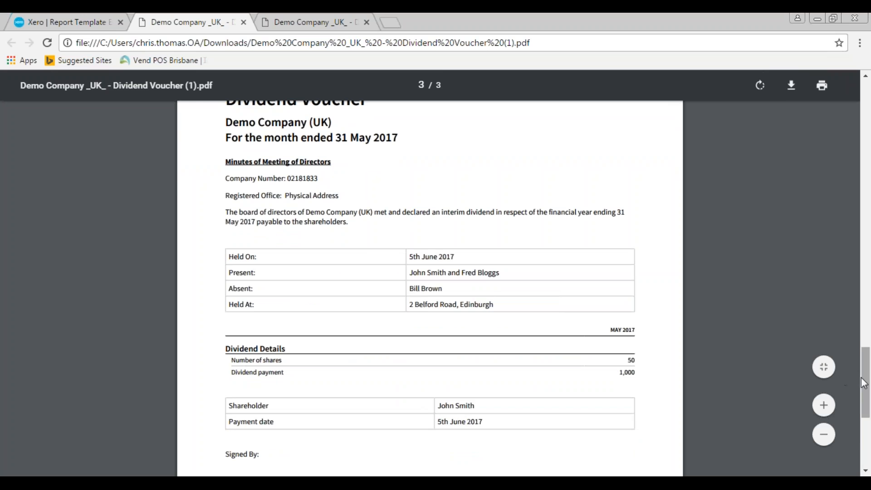
drag(864, 381, 864, 408)
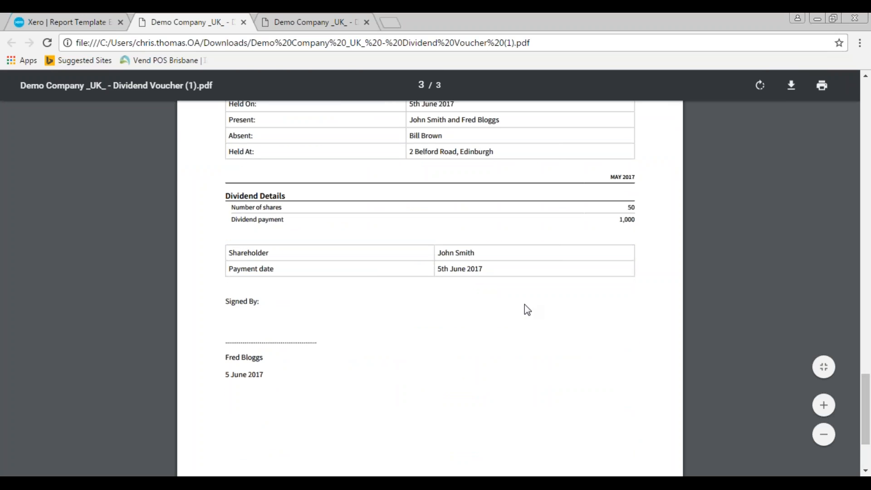